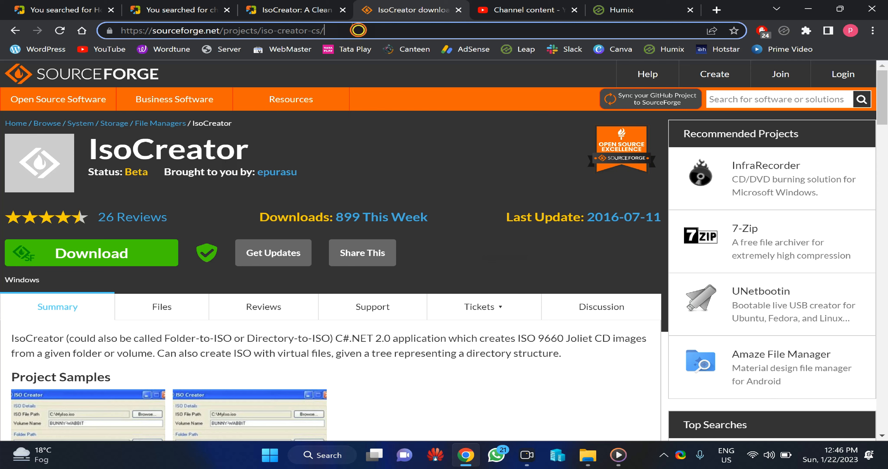
Download the IsoCreator installer from its SourceForge project page at sourceforge.net/projects/iso-creator-cs/.
left_click_drag(359, 31, 103, 24)
left_click(296, 91)
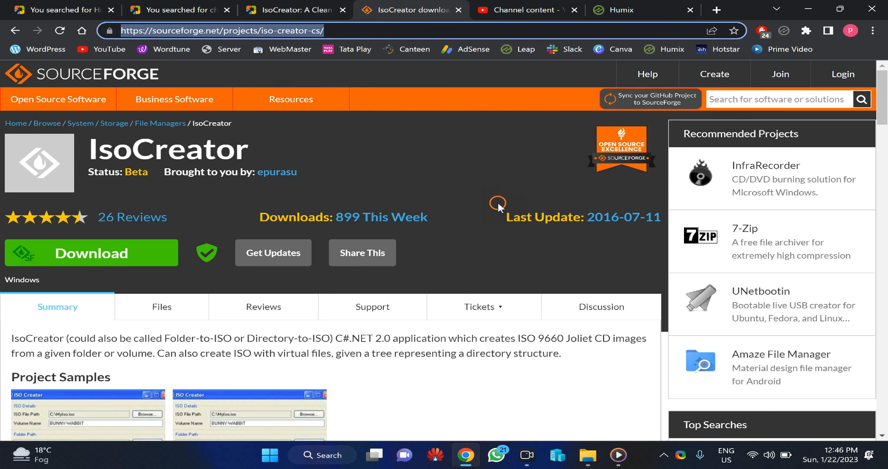
scroll(426, 244, "down", 3)
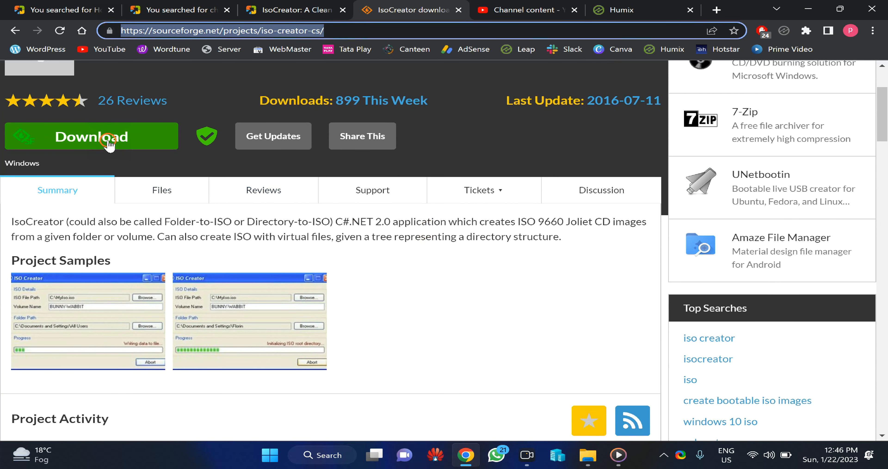
left_click(130, 143)
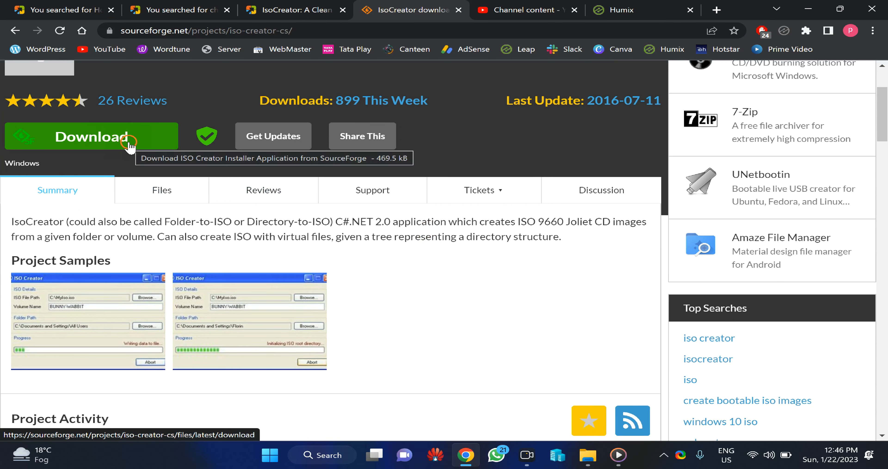
scroll(212, 246, "up", 3)
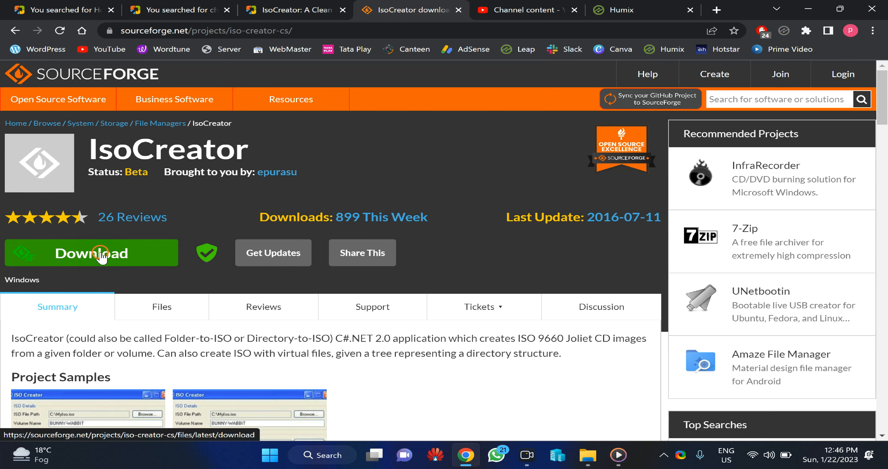
left_click(179, 33)
key("Return")
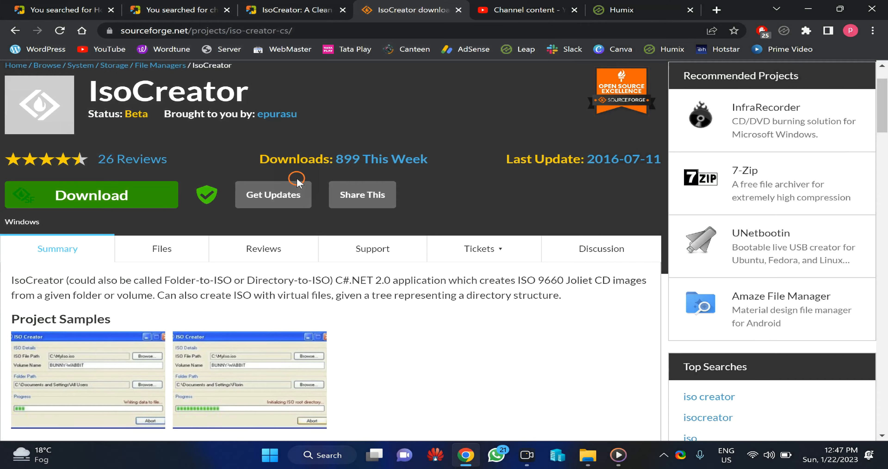
Open the downloaded IsoCreator (3).msi from the browser's downloads and start installing ISO Creator 1.0 with the default settings.
key("ctrl+j")
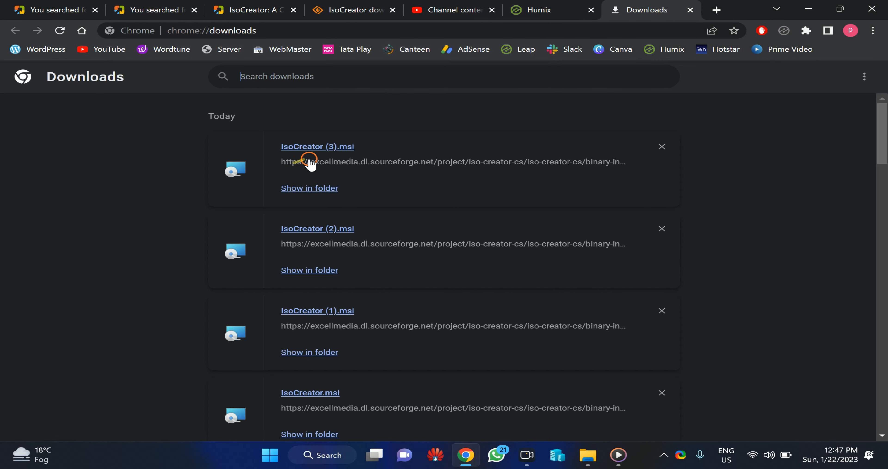
left_click(328, 150)
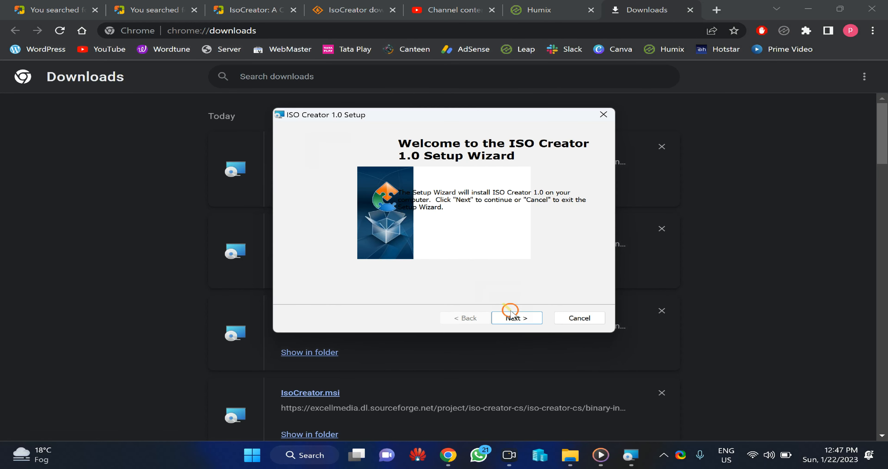
left_click(524, 319)
left_click(525, 317)
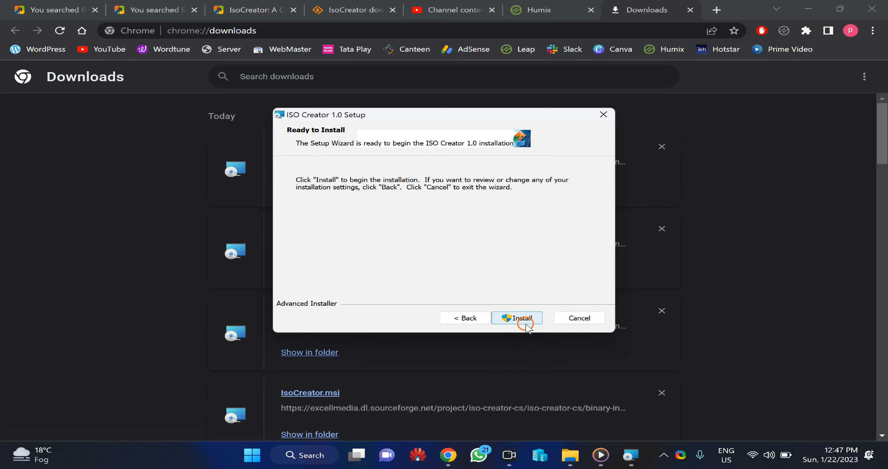
left_click(526, 318)
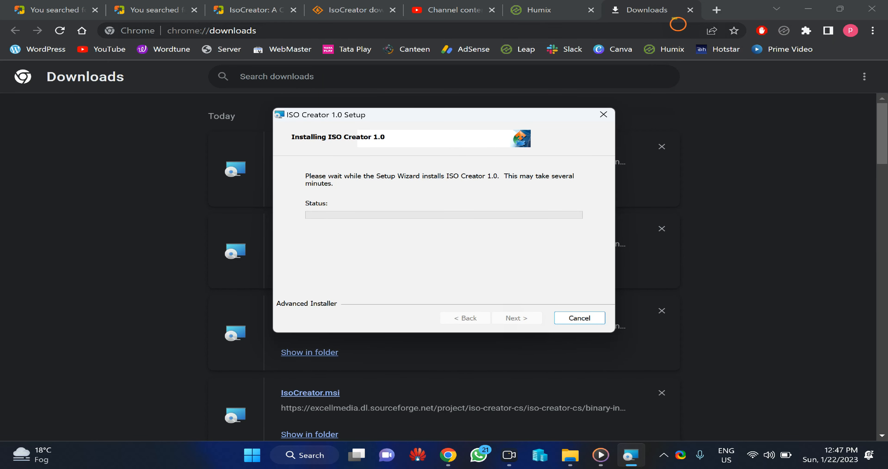
Approve the installer's pending administrator permission request and finish the ISO Creator setup wizard.
left_click(468, 4)
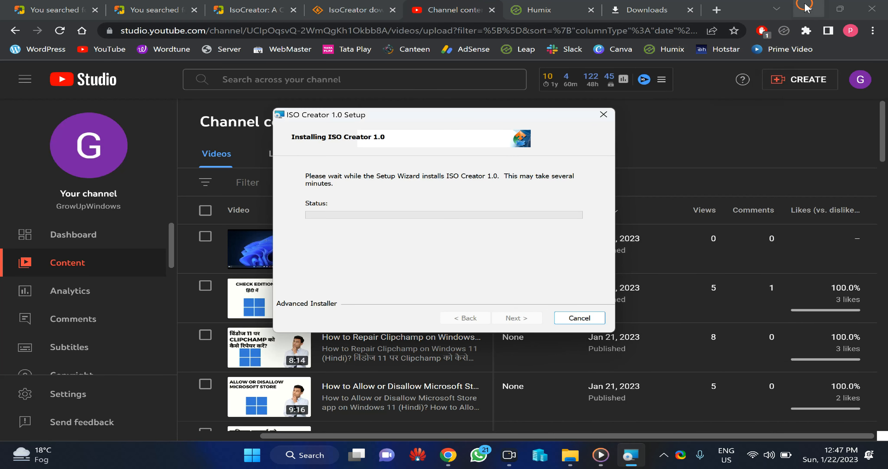
left_click(374, 3)
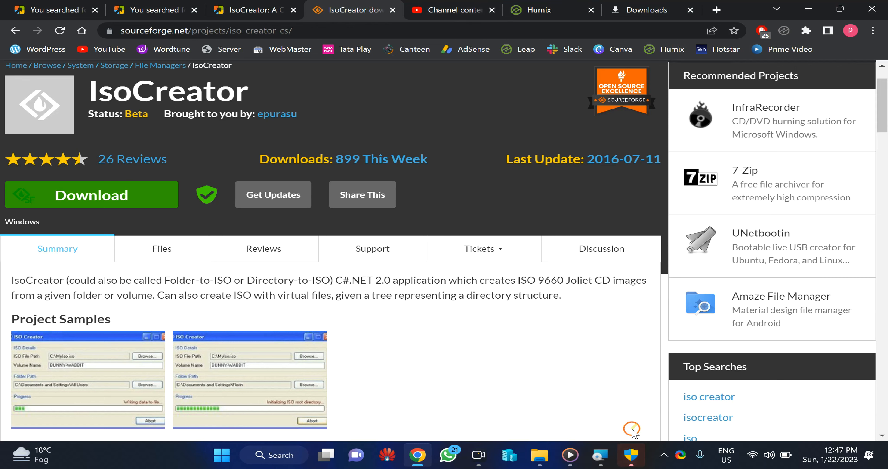
left_click(630, 454)
left_click(635, 454)
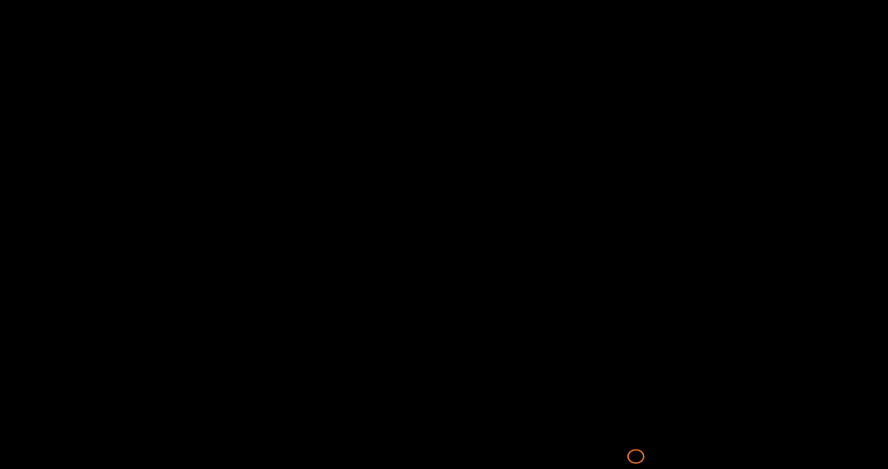
left_click(392, 331)
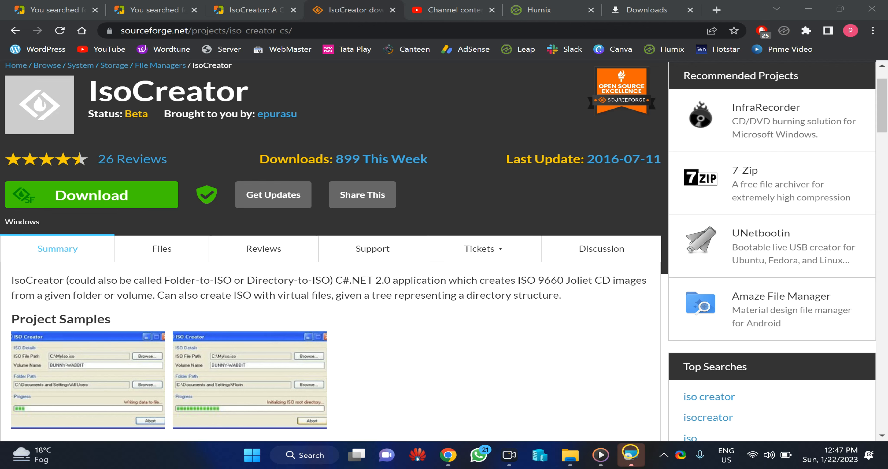
left_click(528, 317)
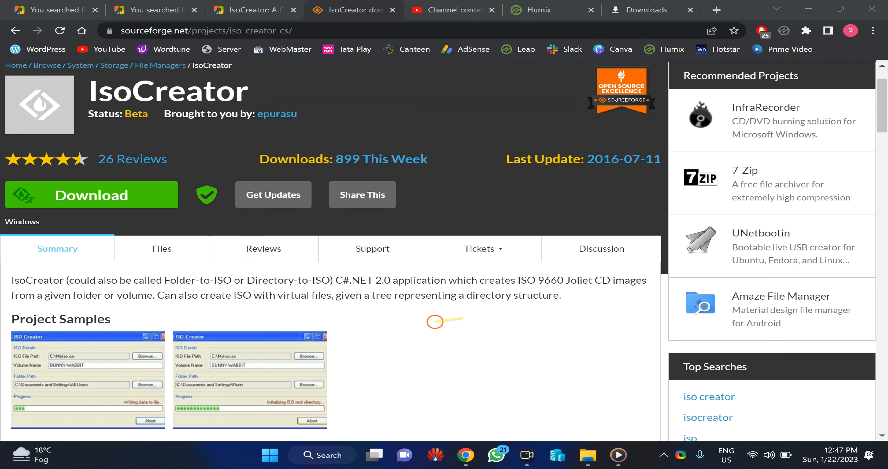
Search Windows for "iso creator", launch ISO Creator and move its window towards the middle of the desktop.
left_click(268, 455)
type("iso creator")
key("Return")
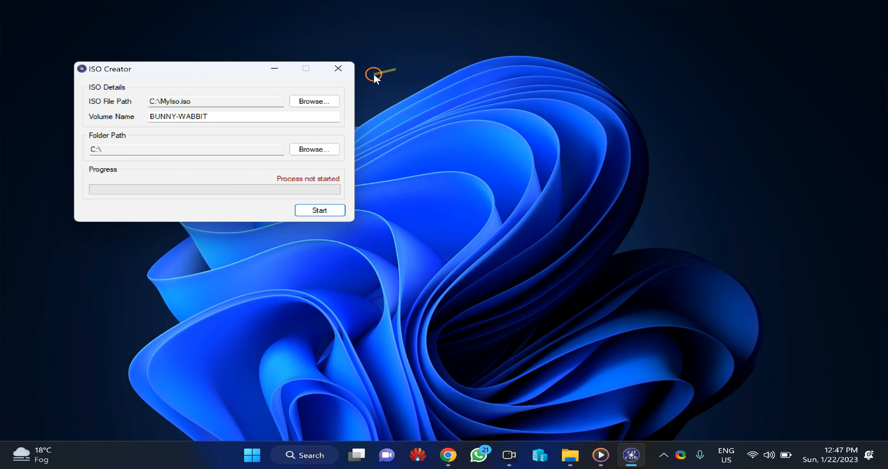
left_click_drag(227, 67, 501, 123)
Set the ISO file path to a file named 111 in the Desktop folder.
left_click_drag(484, 157, 421, 160)
left_click(586, 157)
left_click(384, 247)
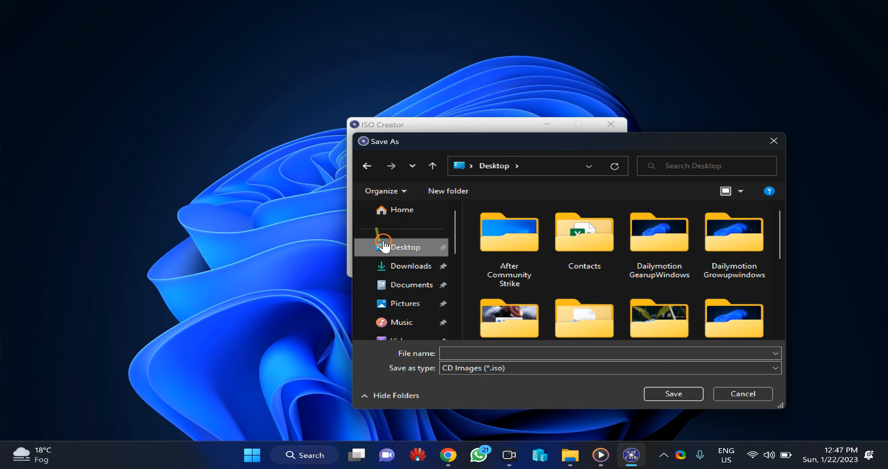
left_click(470, 351)
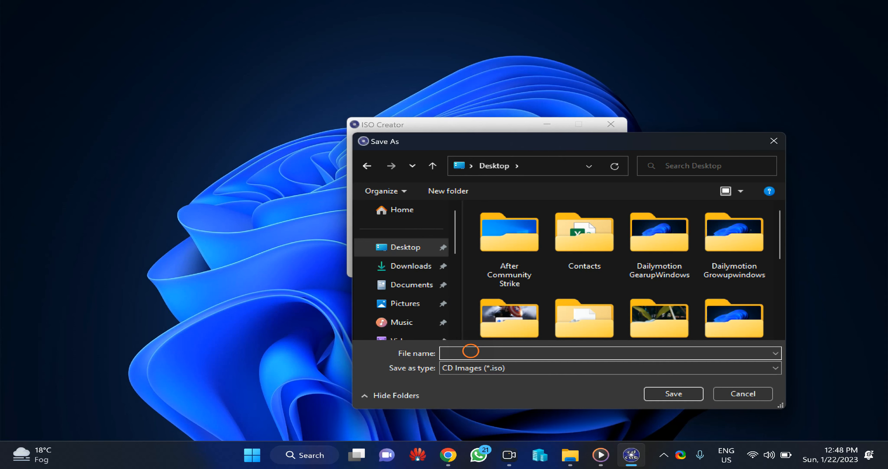
type("111")
left_click(673, 394)
Use the Folder2Iso folder on the Desktop as the source folder and set the volume name to Folder2iso.
left_click(422, 173)
type("Folder")
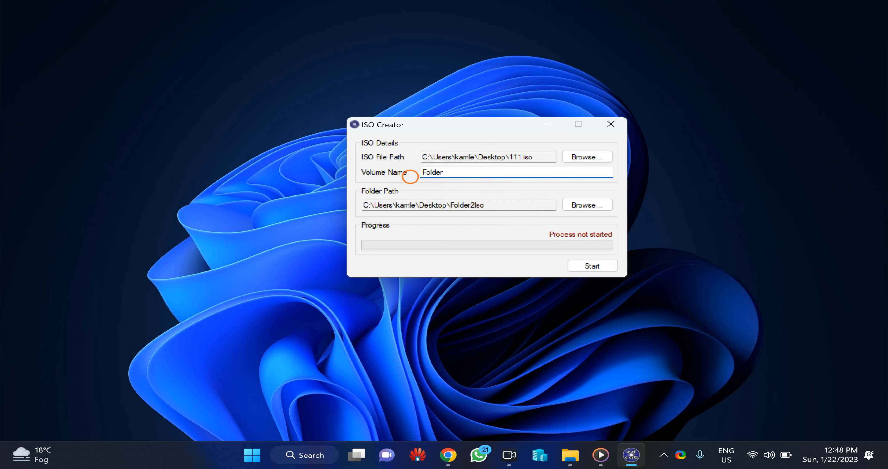
type("2iso")
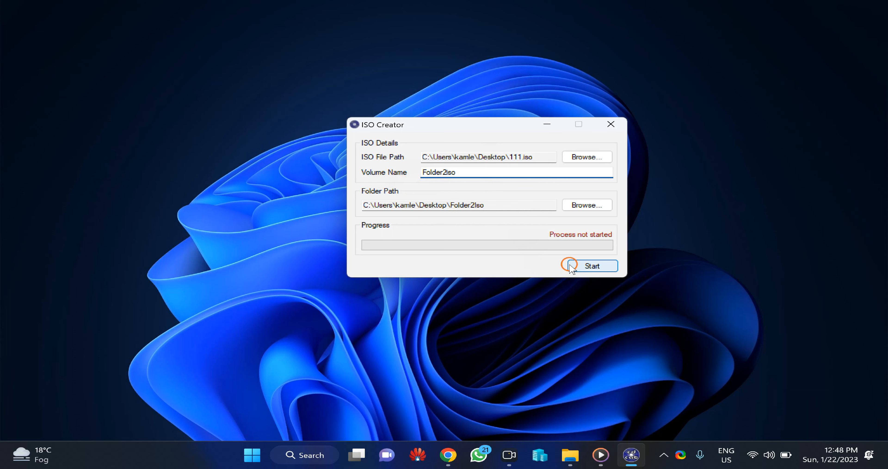
Run the conversion of the Folder2Iso folder into 111.iso and dismiss the closing message.
left_click(597, 266)
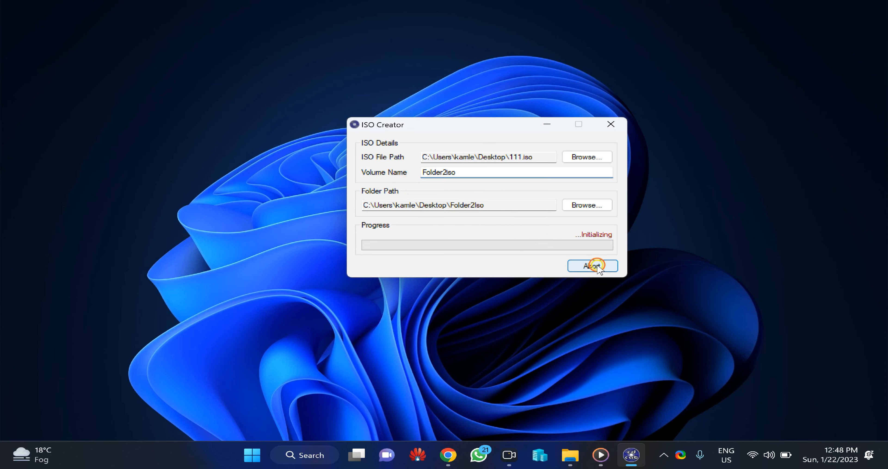
left_click_drag(438, 200, 483, 146)
left_click(560, 212)
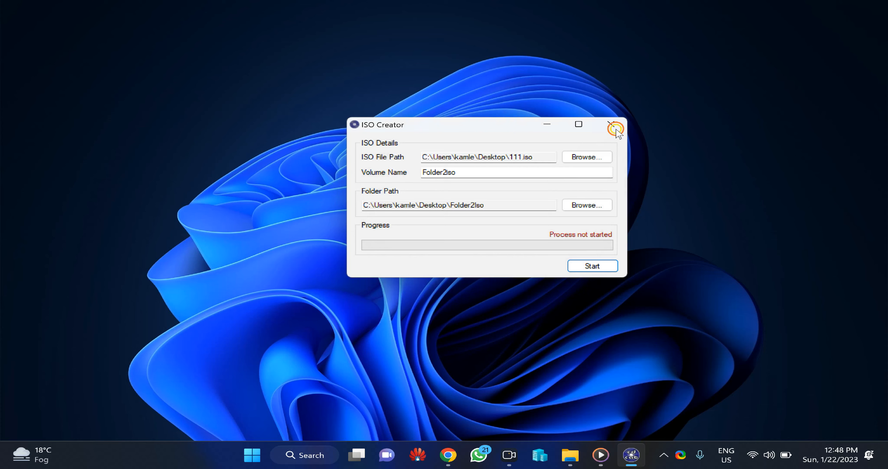
Close ISO Creator and turn on the display of desktop icons.
left_click(610, 124)
right_click(390, 118)
mouse_move(444, 131)
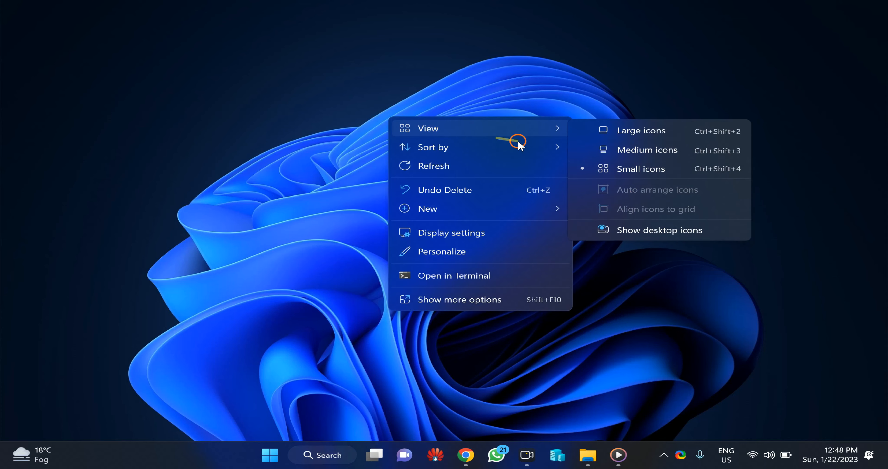
left_click(646, 229)
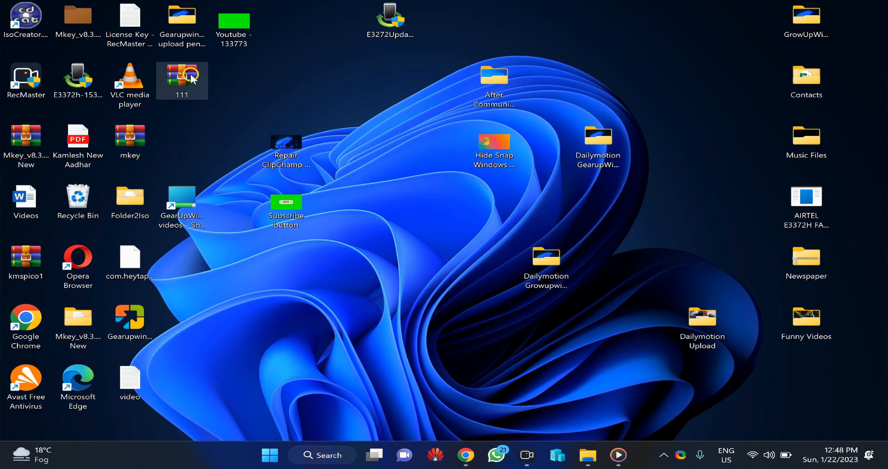
Move the 111 file to a free area of the desktop and check its file type in its properties.
left_click_drag(185, 79, 359, 101)
right_click(346, 79)
left_click(380, 221)
left_click_drag(486, 153, 467, 157)
left_click(509, 354)
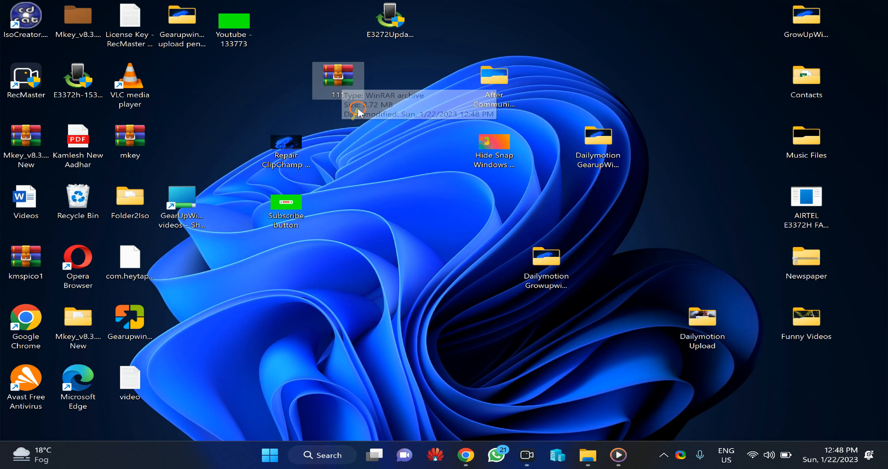
Mount the 111 ISO image from the desktop and open the mounted Folder2iso DVD drive from This PC.
right_click(338, 80)
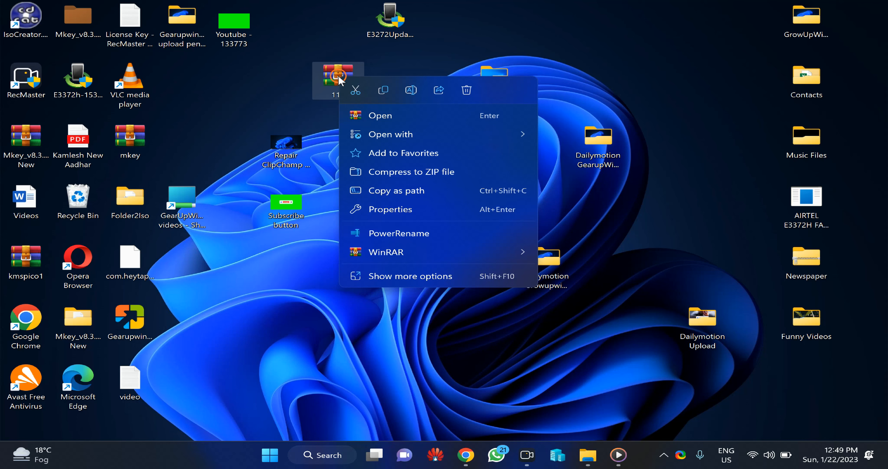
left_click(431, 281)
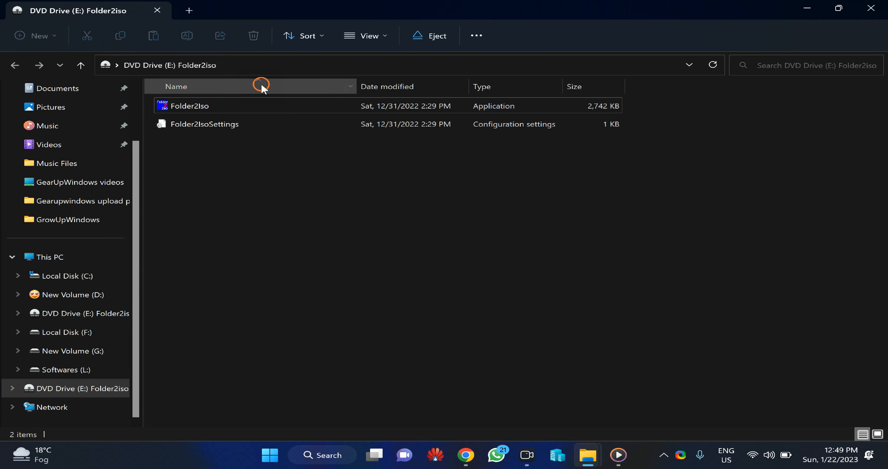
left_click(72, 257)
right_click(600, 136)
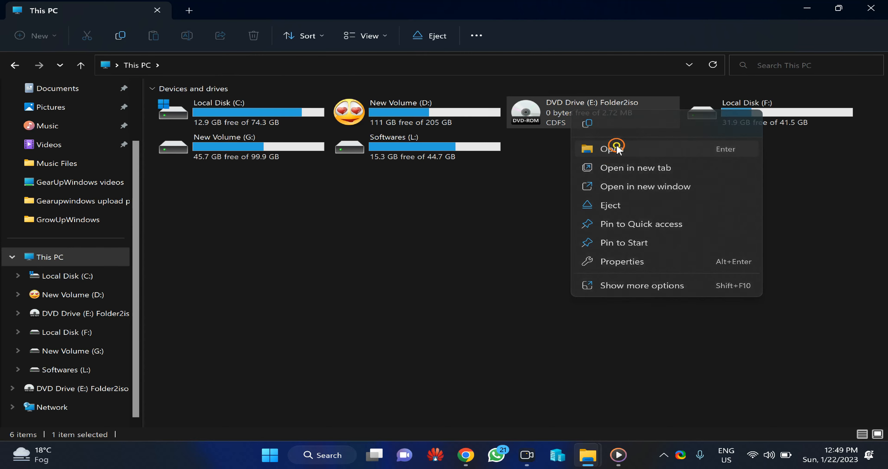
left_click(616, 146)
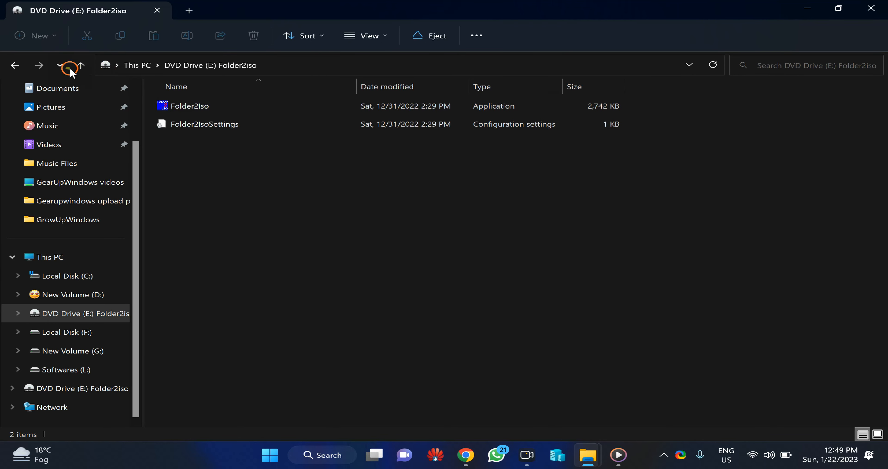
Return to This PC and eject the Folder2iso DVD drive.
left_click(81, 65)
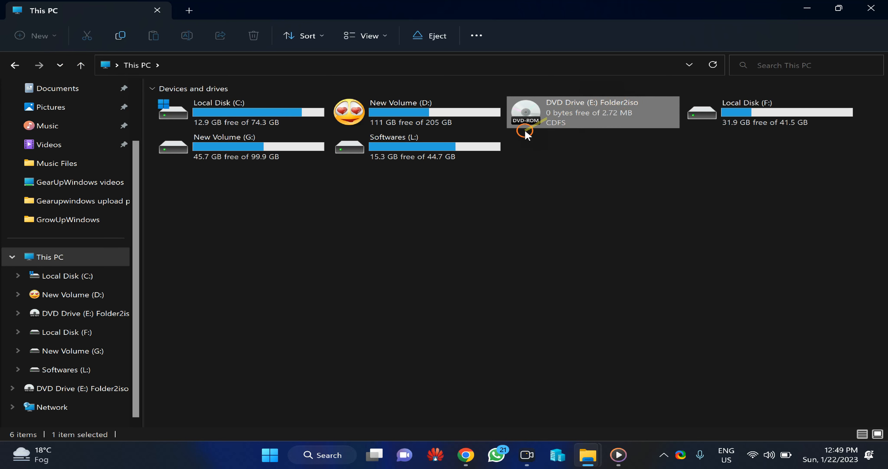
right_click(574, 114)
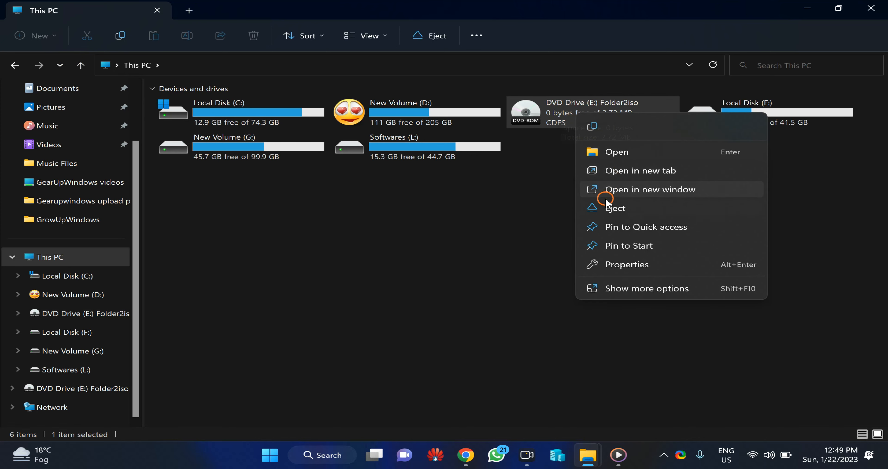
left_click(623, 209)
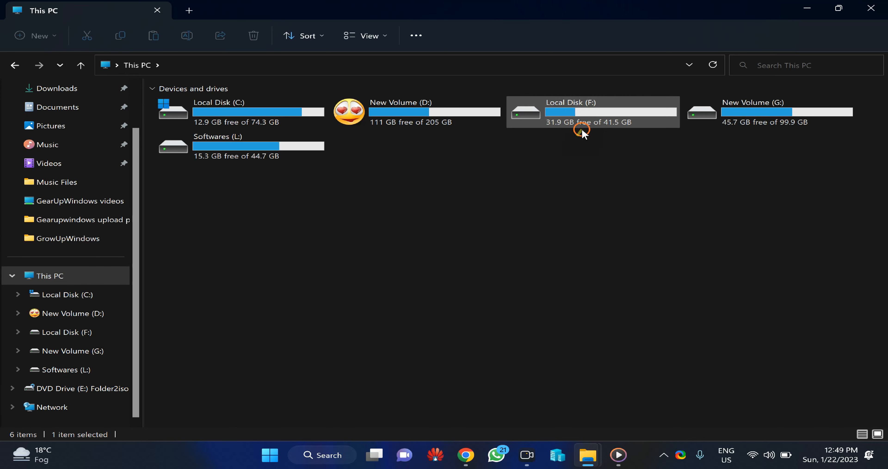